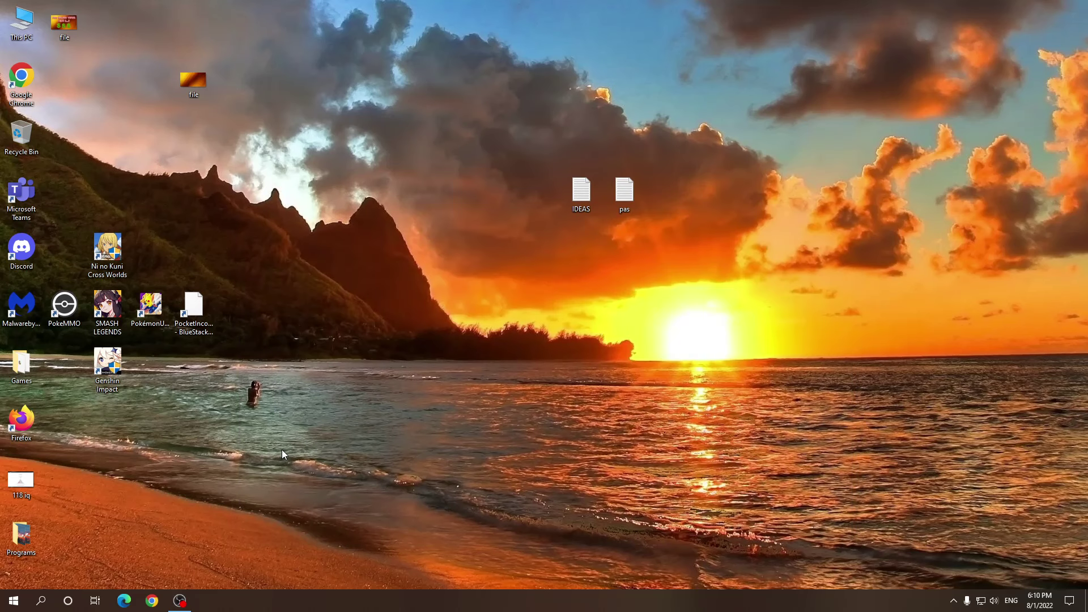
Open File Explorer Options and set hidden files, folders, and drives to be shown.
left_click(41, 600)
type("file")
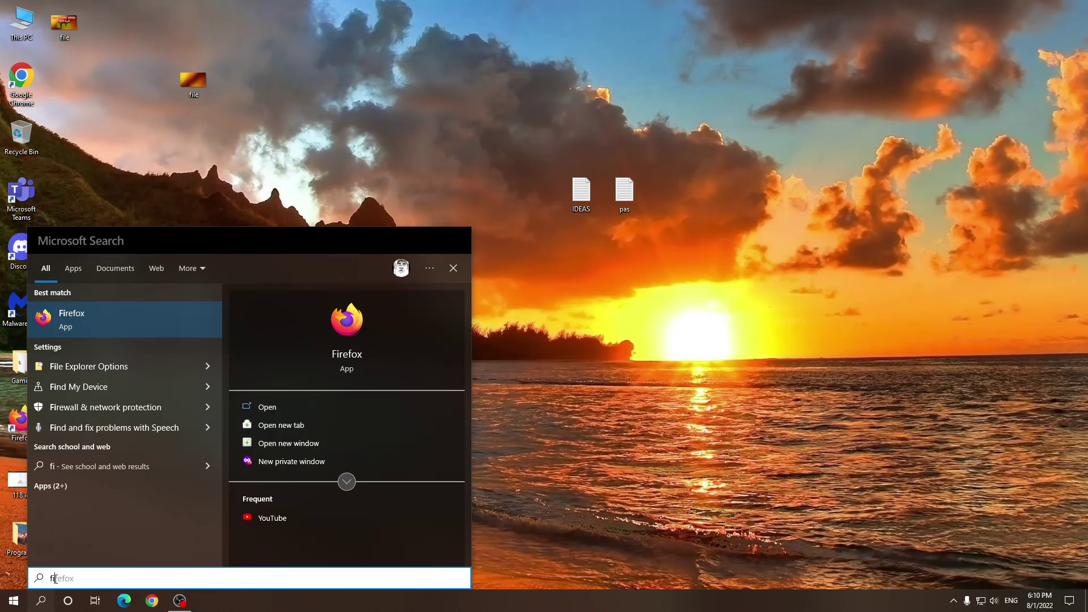
left_click(120, 369)
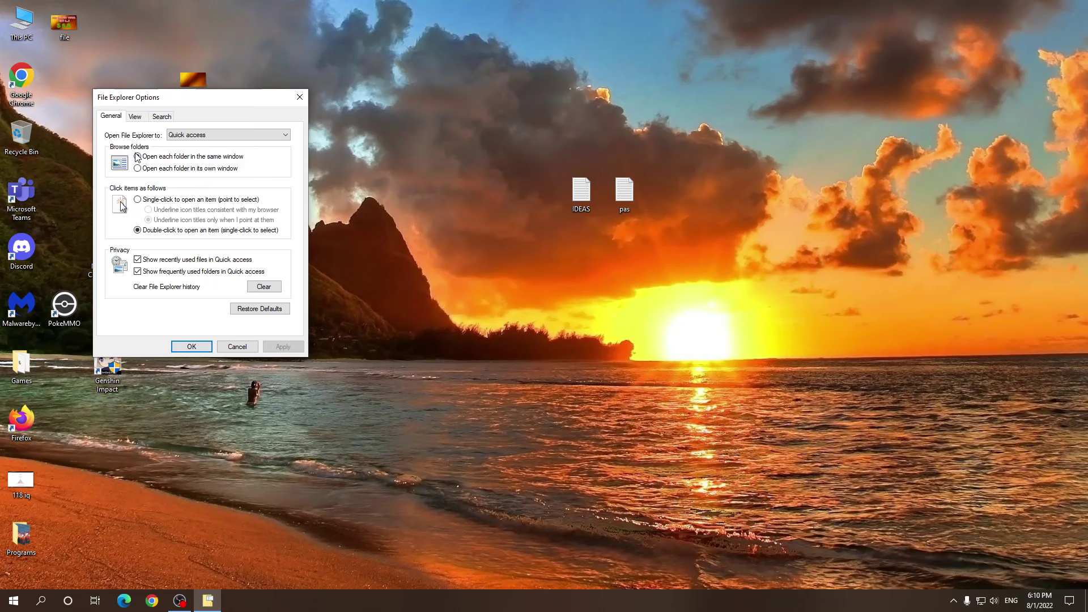
left_click(135, 117)
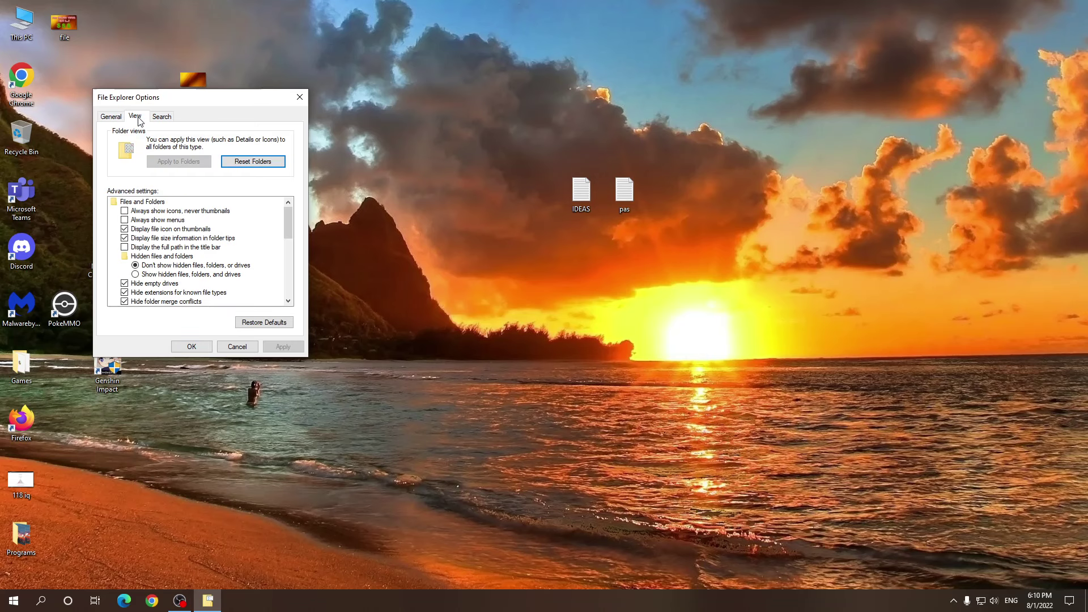
left_click_drag(287, 224, 286, 238)
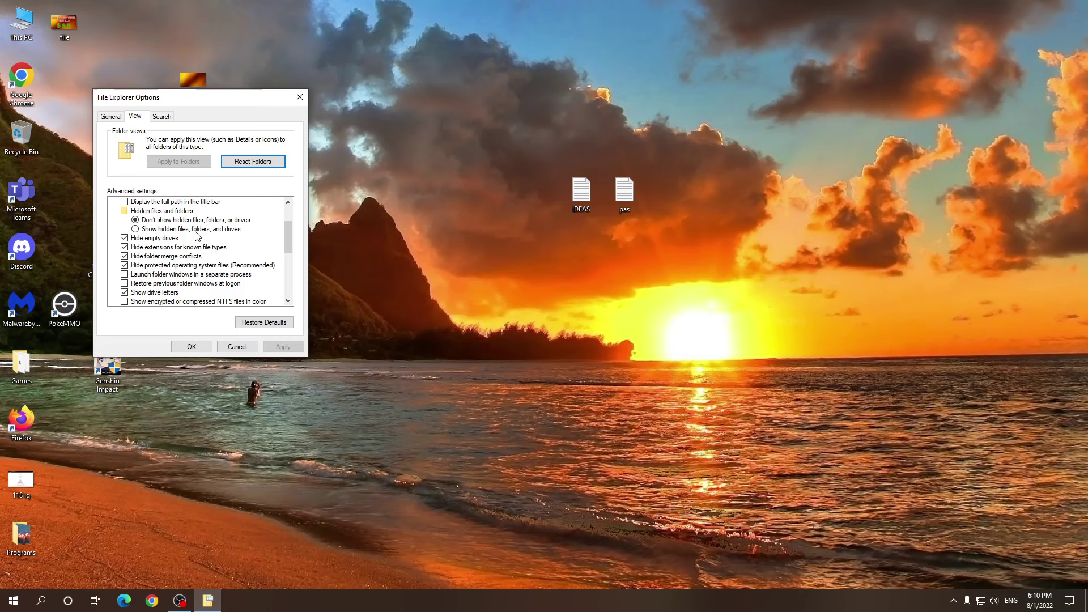
left_click(137, 230)
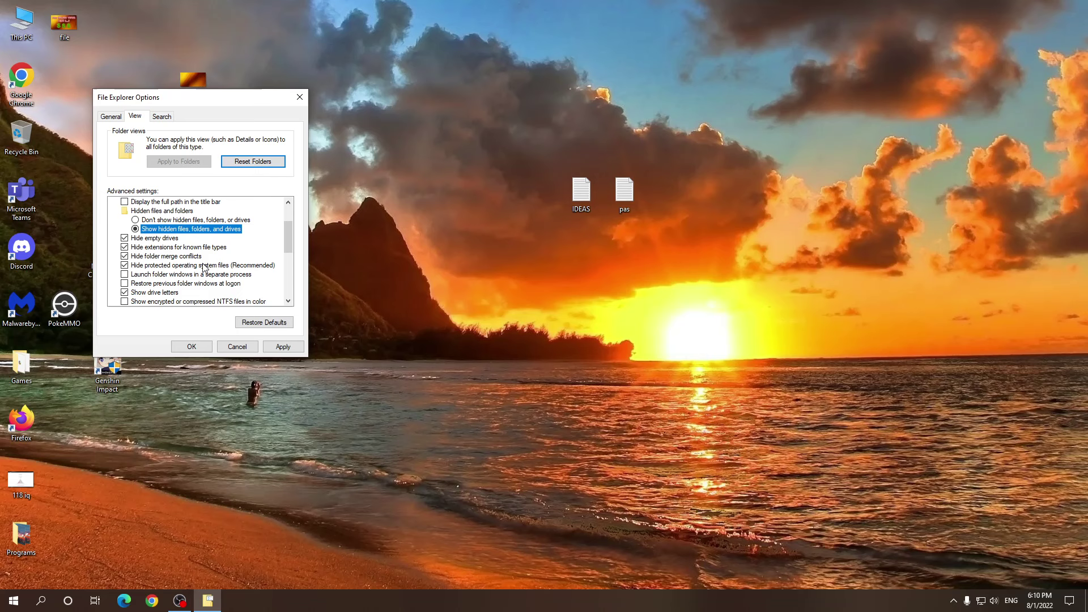
Turn off hiding of protected operating system files, accept the warning, and apply the folder options.
left_click(125, 266)
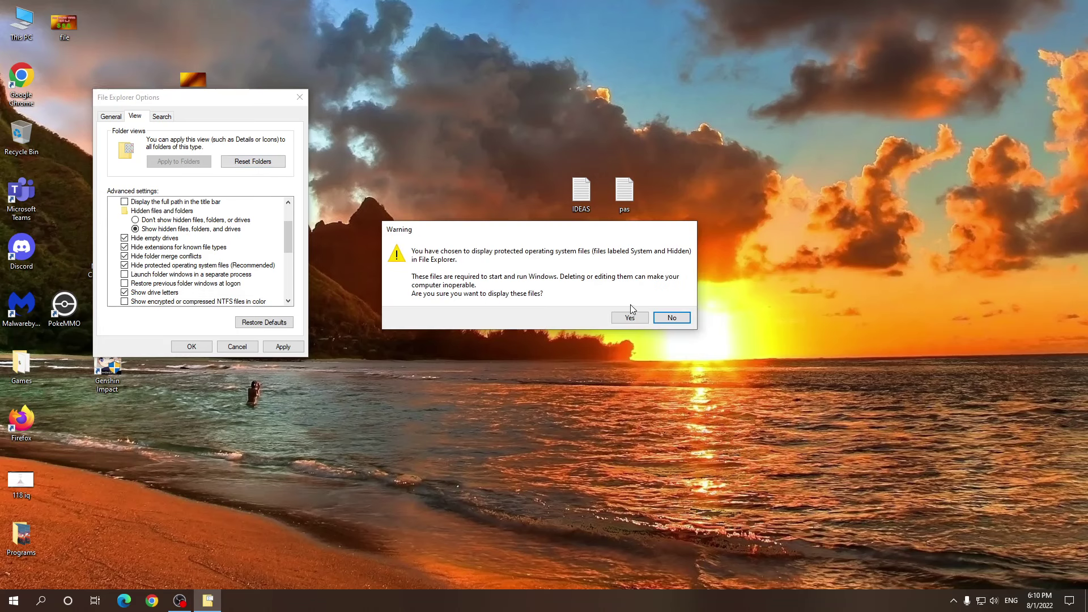
left_click(628, 319)
left_click(293, 351)
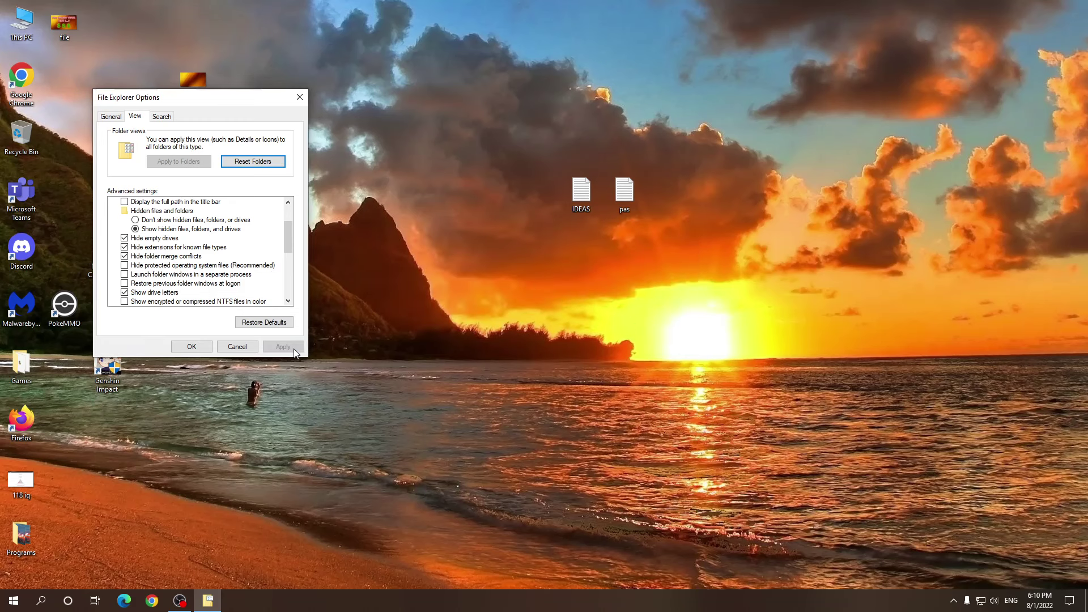
left_click(204, 349)
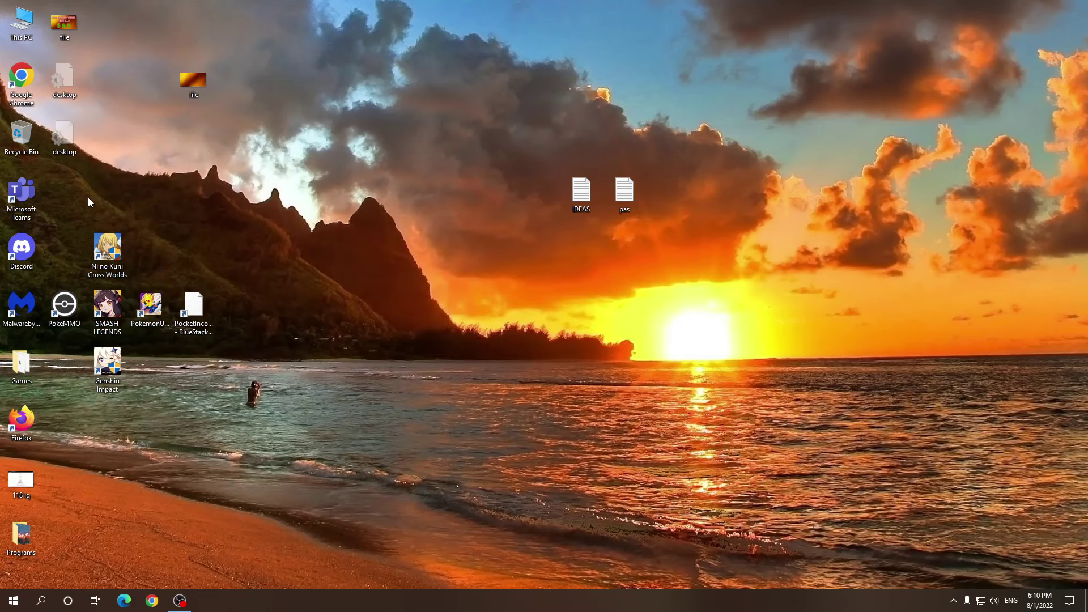
Browse to the BlueStacks_nxt folder inside ProgramData on Local Disk (C:).
double_click(32, 32)
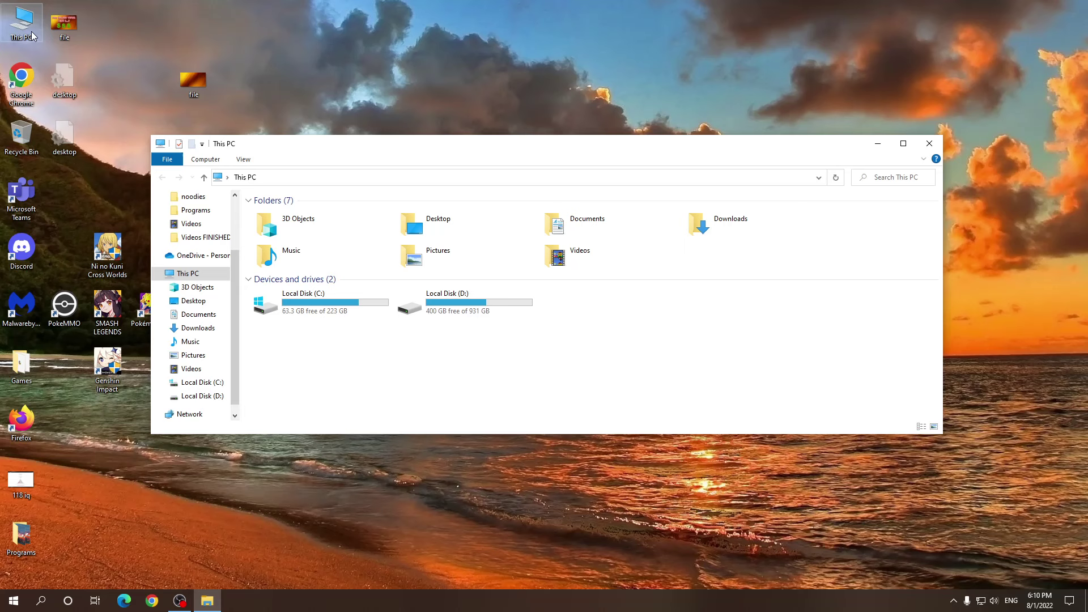
double_click(300, 303)
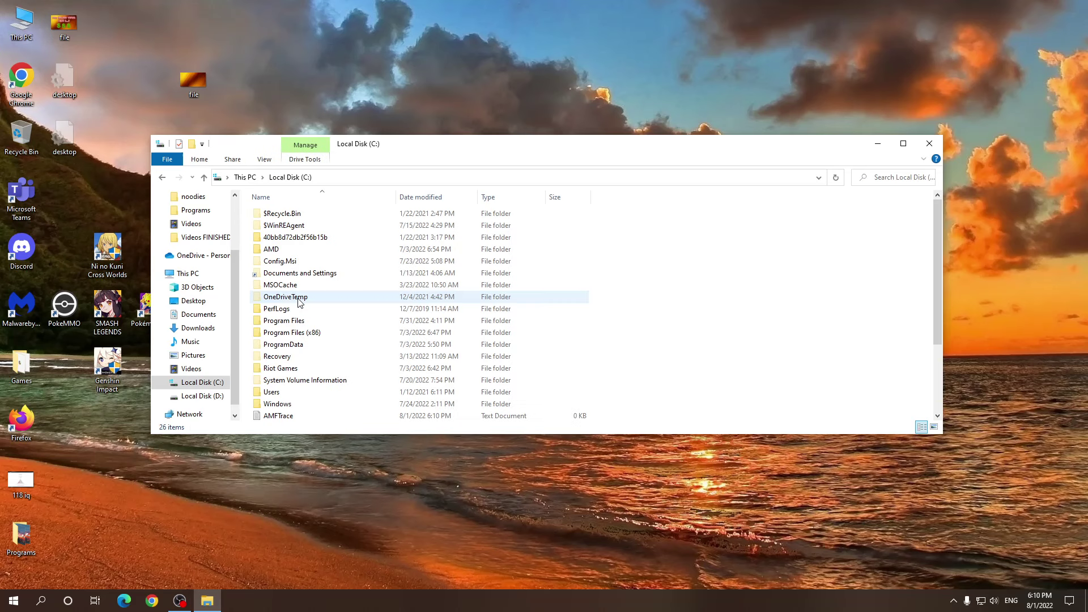
double_click(327, 345)
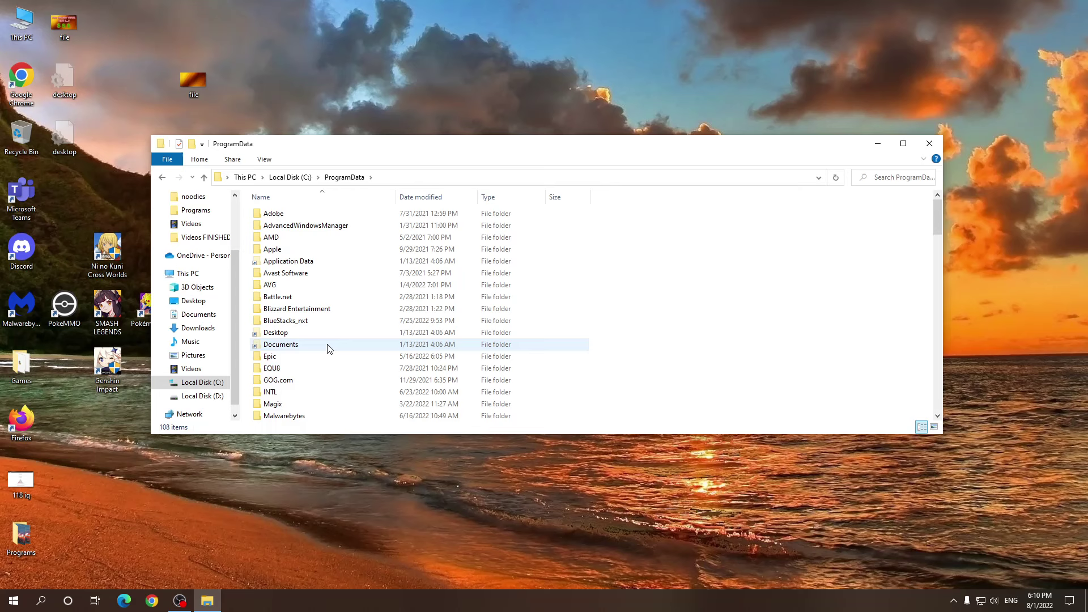
scroll(329, 289, "down", 5)
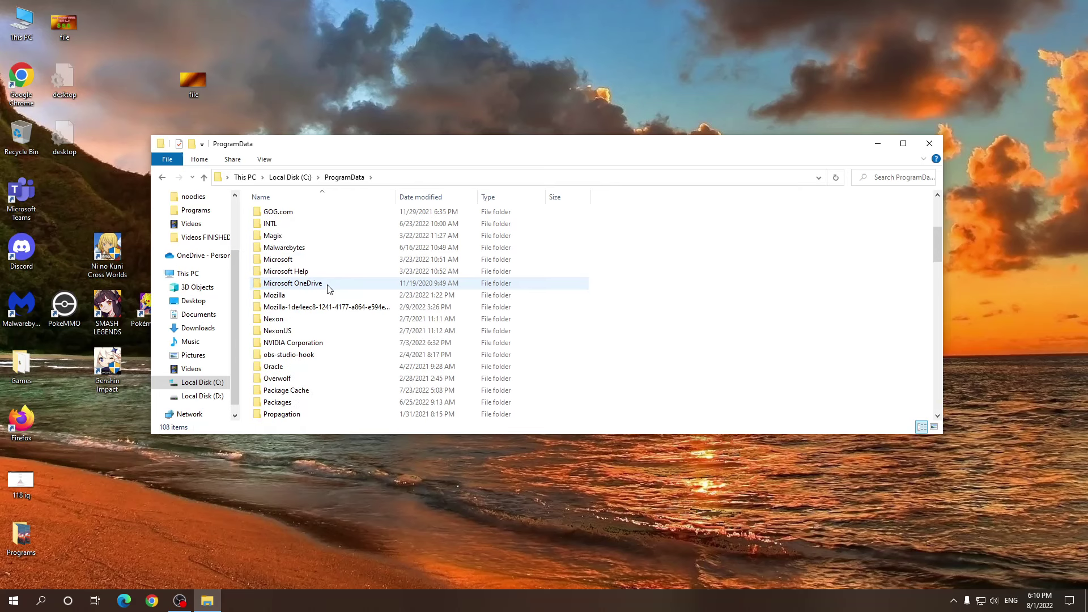
left_click(329, 289)
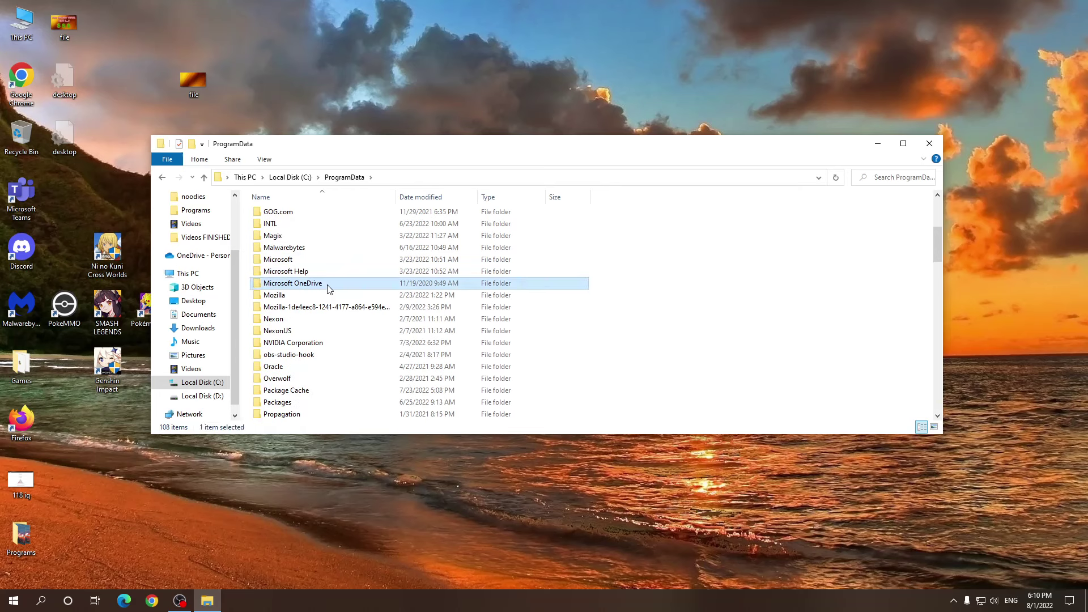
key("b")
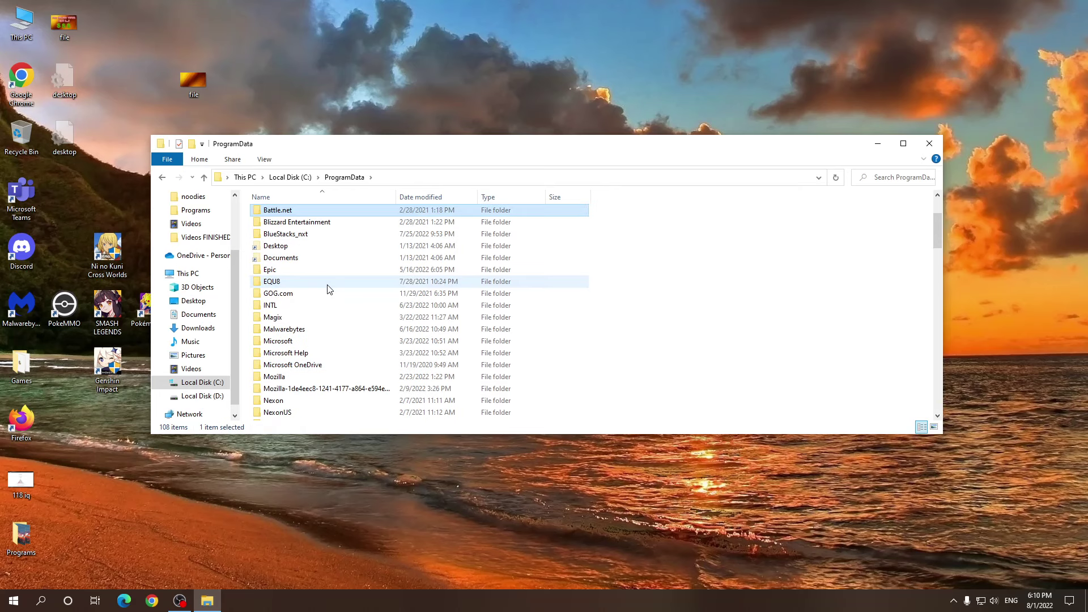
left_click(319, 237)
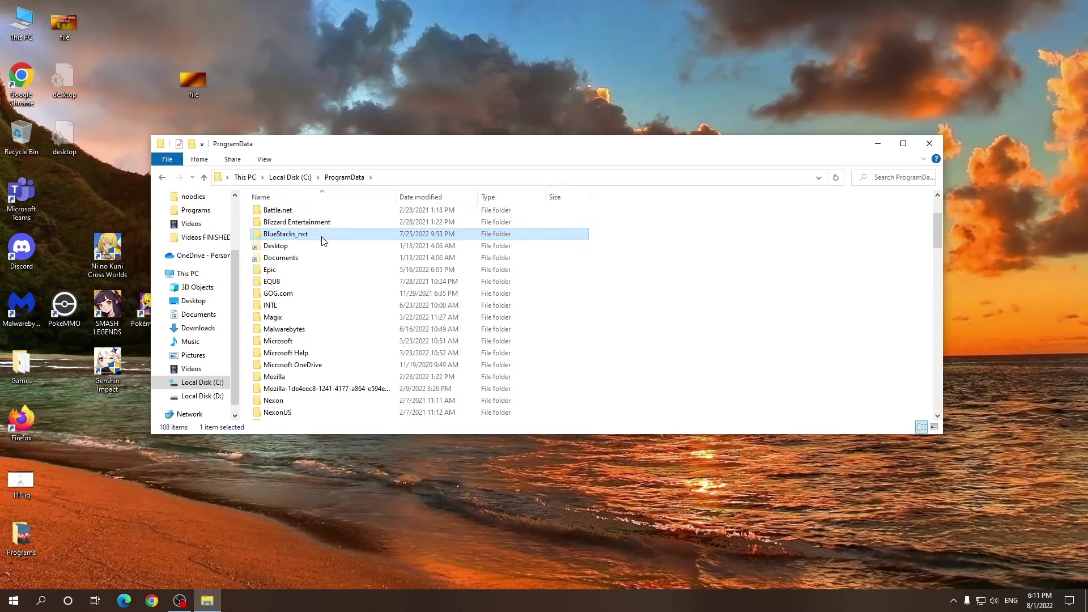
double_click(326, 235)
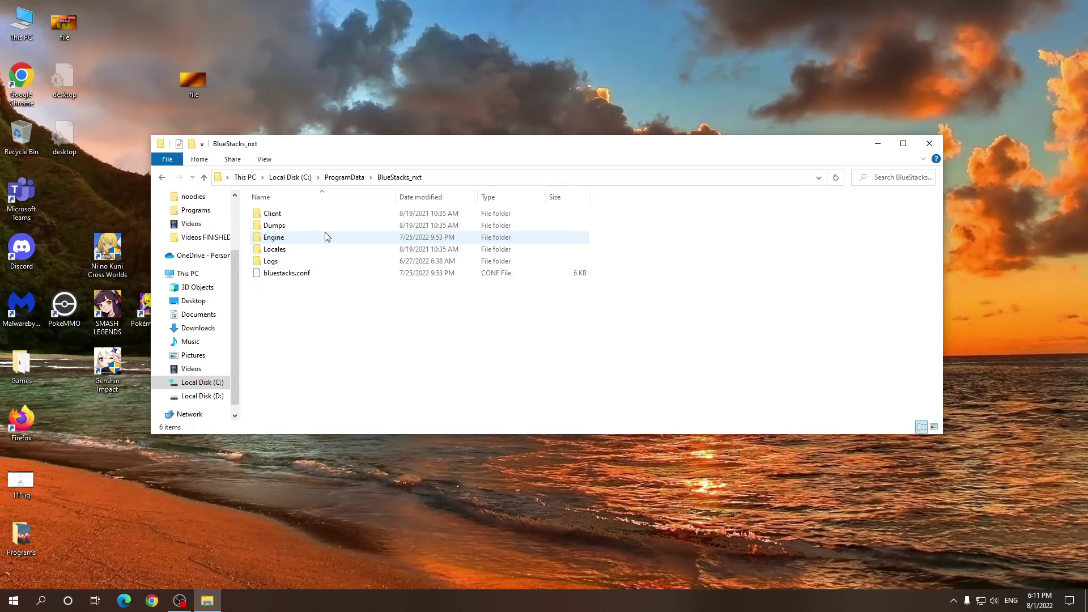
Open bluestacks.conf in Notepad, making Notepad the default app for .conf files.
right_click(300, 275)
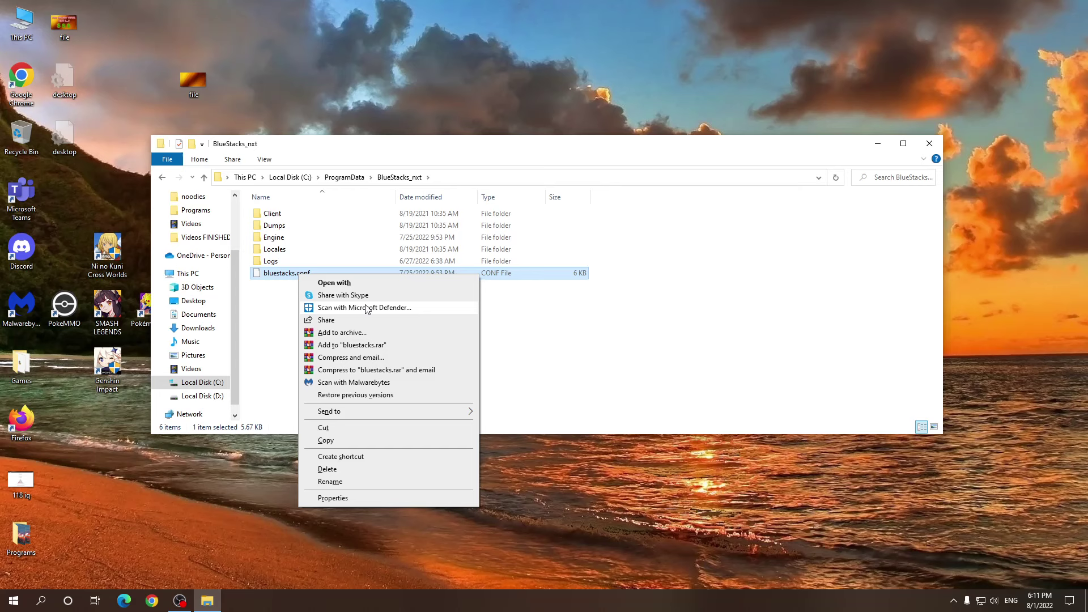
left_click(350, 282)
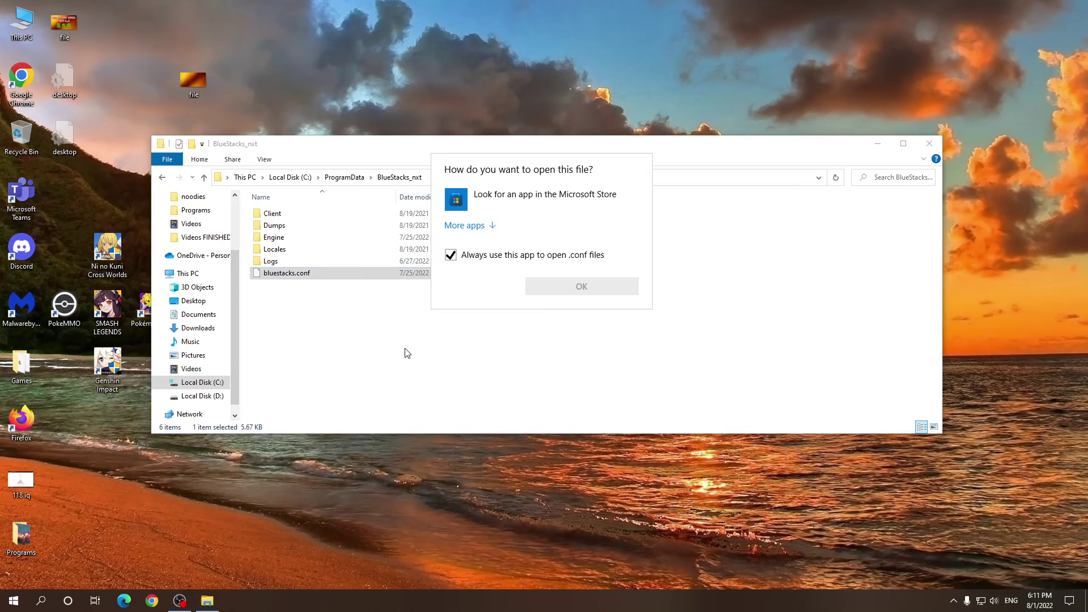
left_click(482, 226)
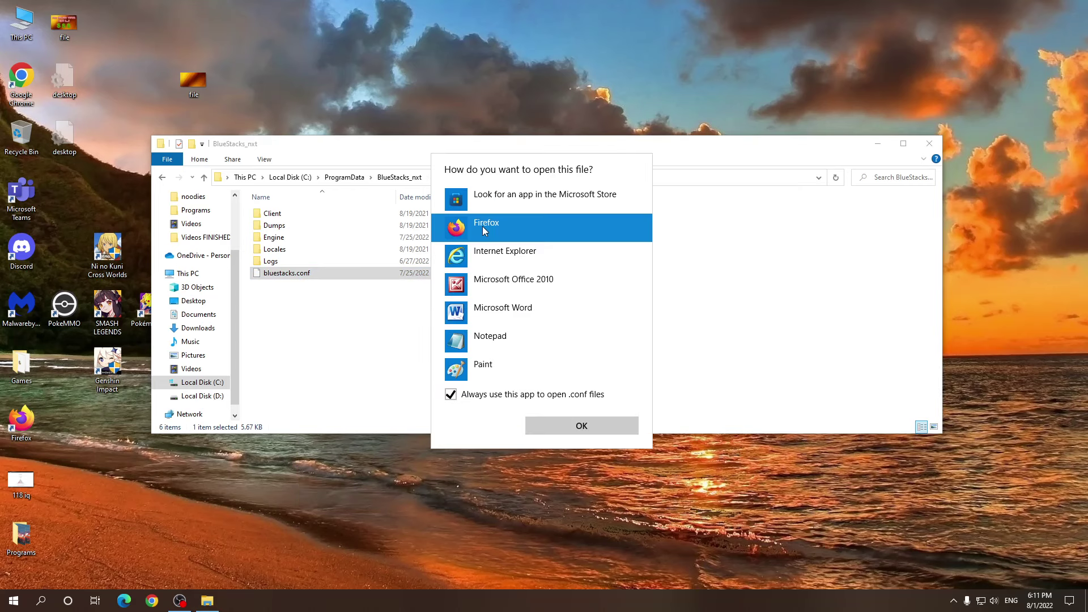
left_click(498, 347)
left_click(593, 427)
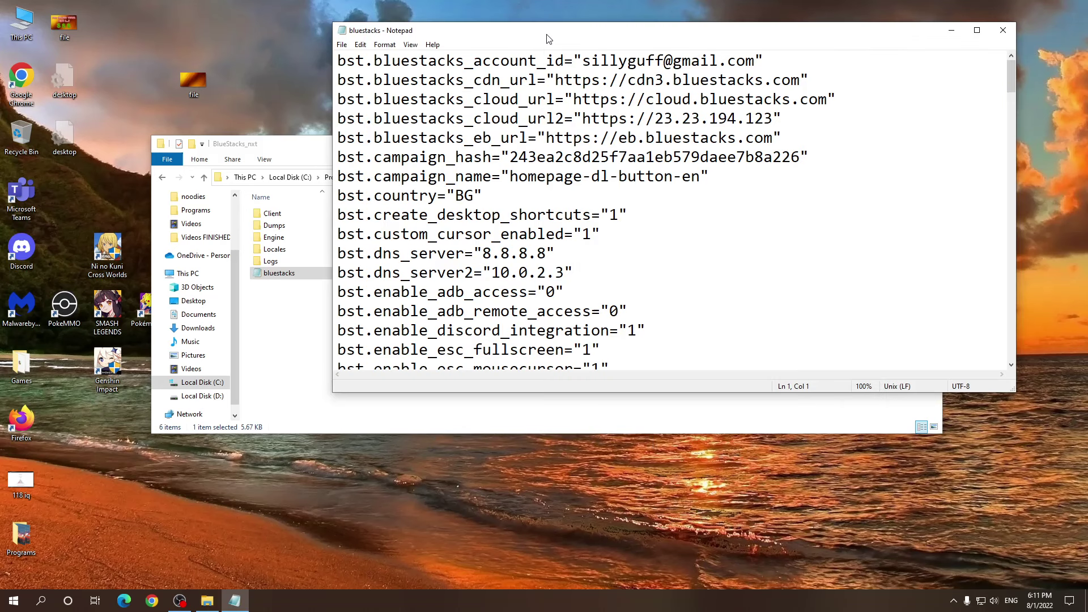
left_click_drag(549, 38, 460, 120)
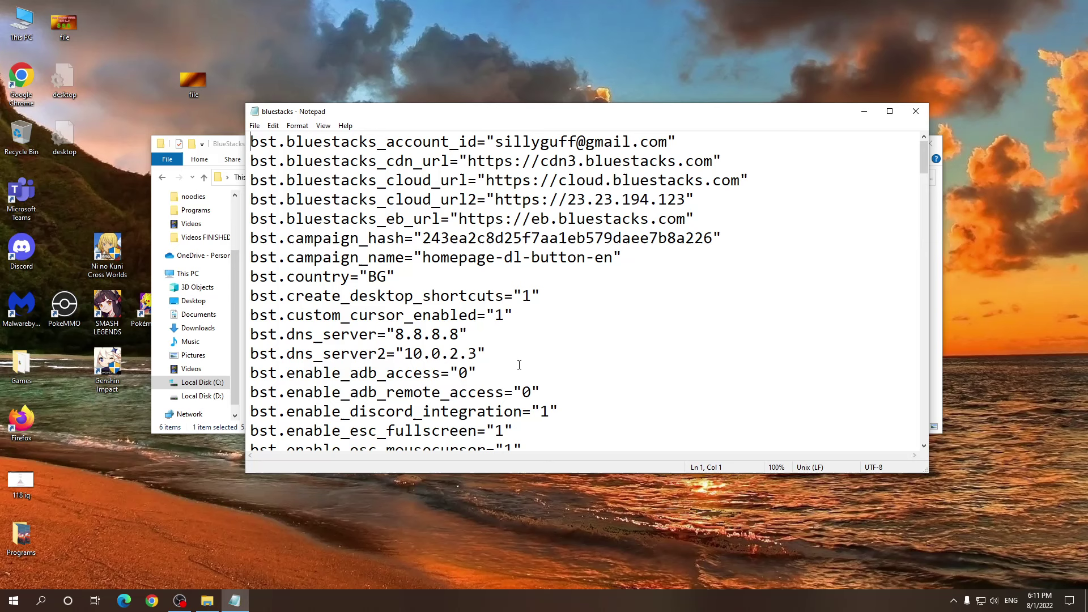
Find "root" in the configuration file and set bst.feature.rooting to "1".
key("ctrl+f")
type("root")
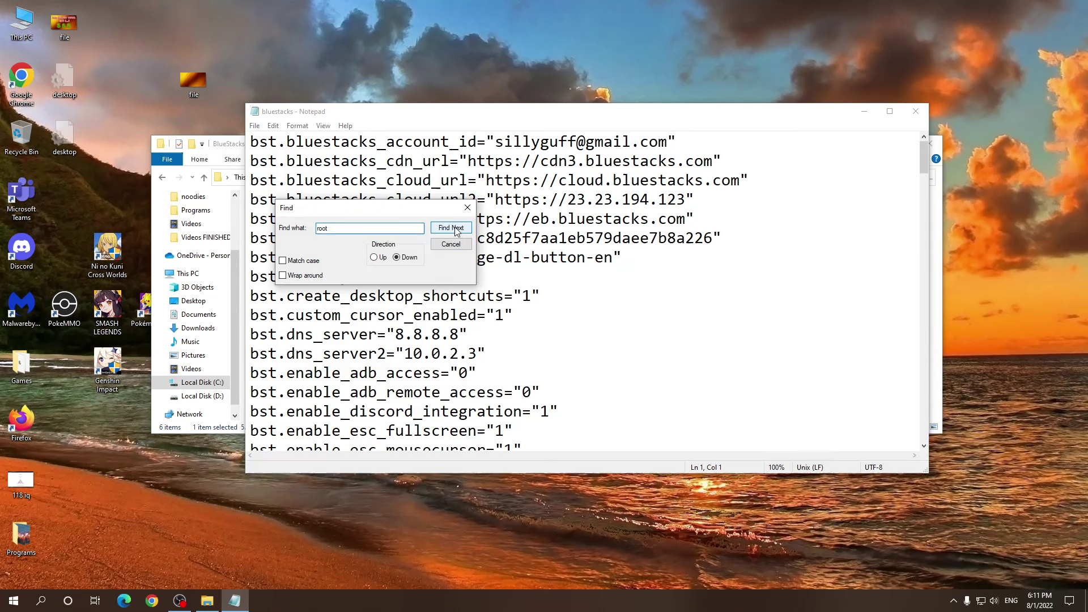
left_click(457, 230)
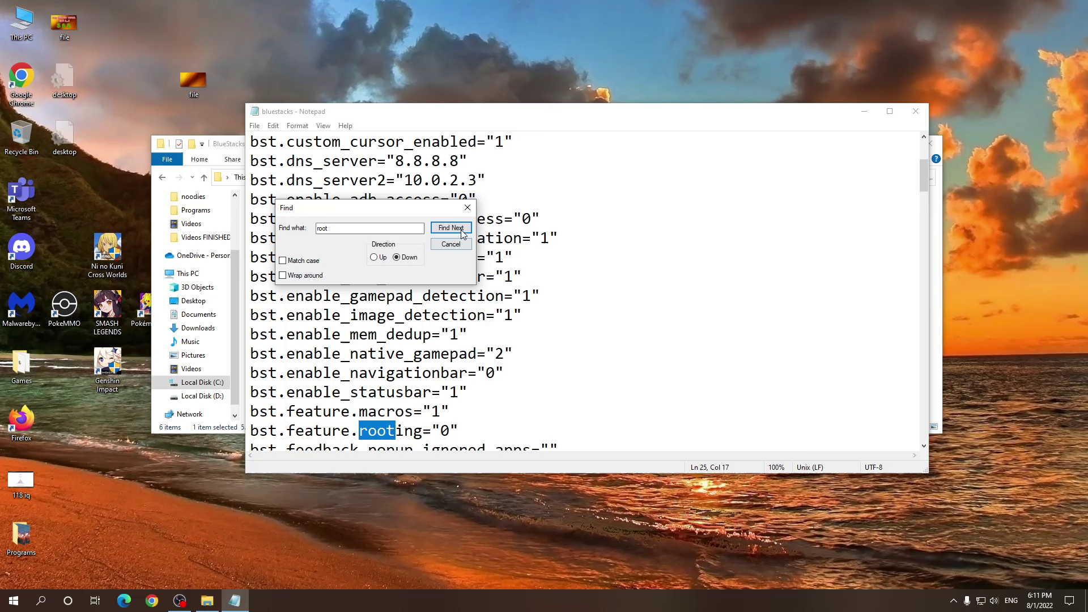
left_click(467, 208)
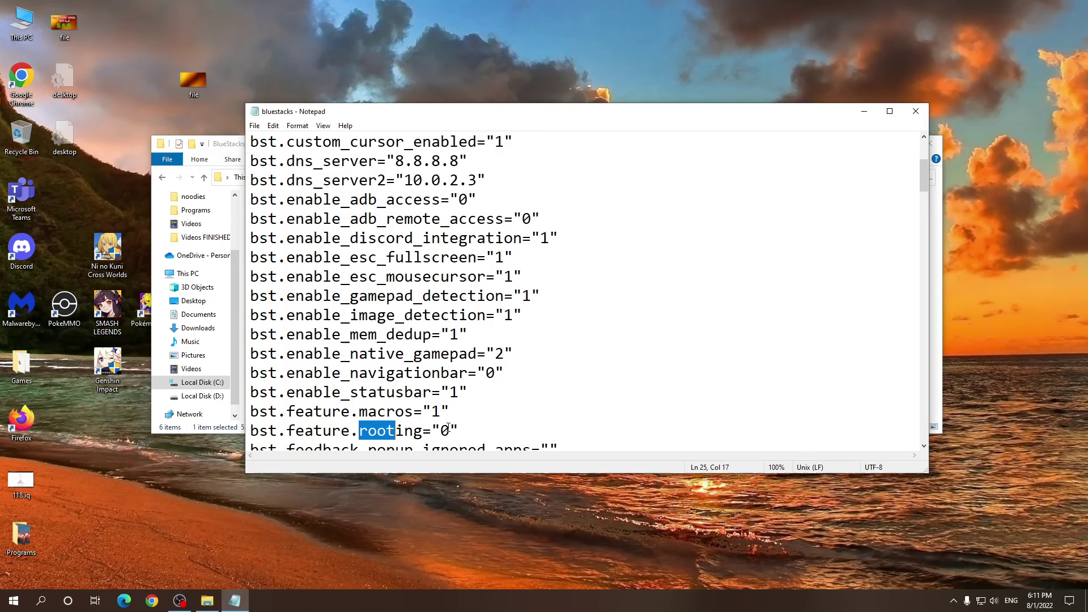
left_click(449, 429)
key("BackSpace")
type("1")
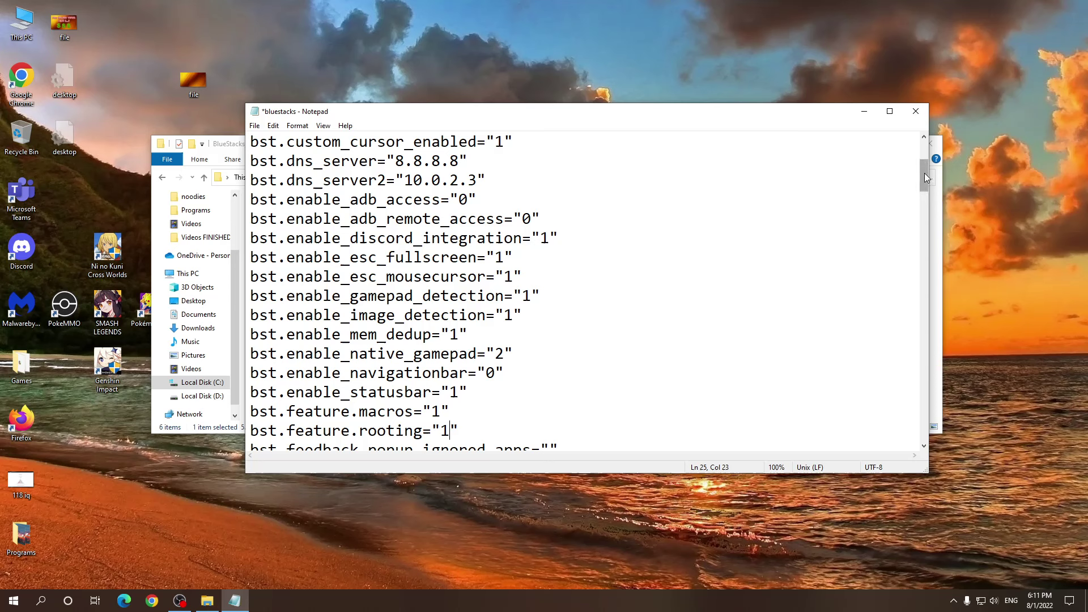
Find the next "root" entry and set bst.instance.Nougat32.enable_root_access to "1".
left_click_drag(924, 172, 919, 203)
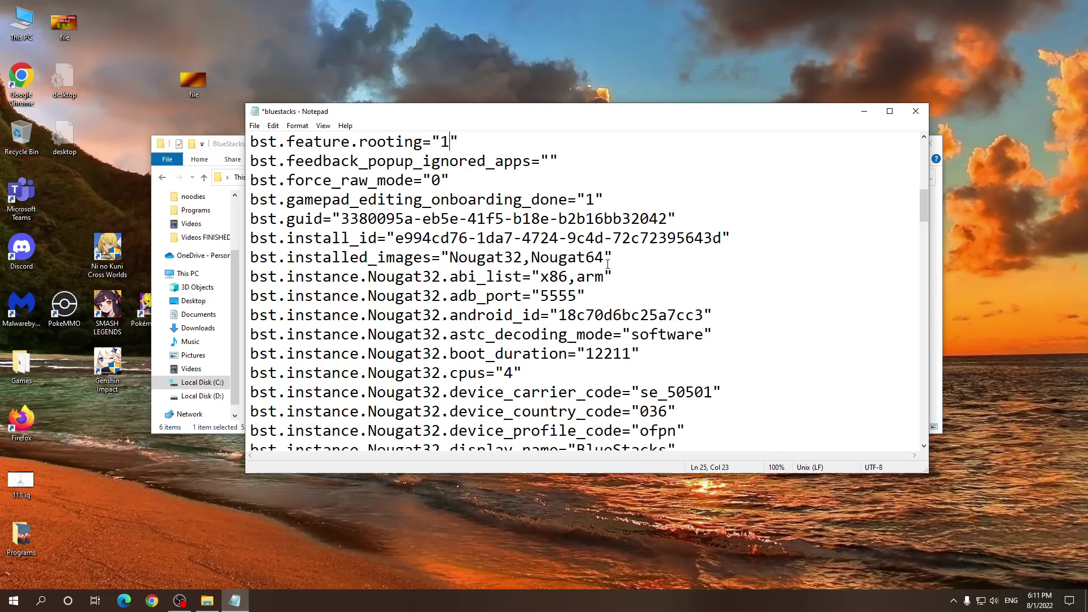
scroll(607, 270, "down", 1)
scroll(608, 262, "up", 2)
scroll(608, 261, "down", 11)
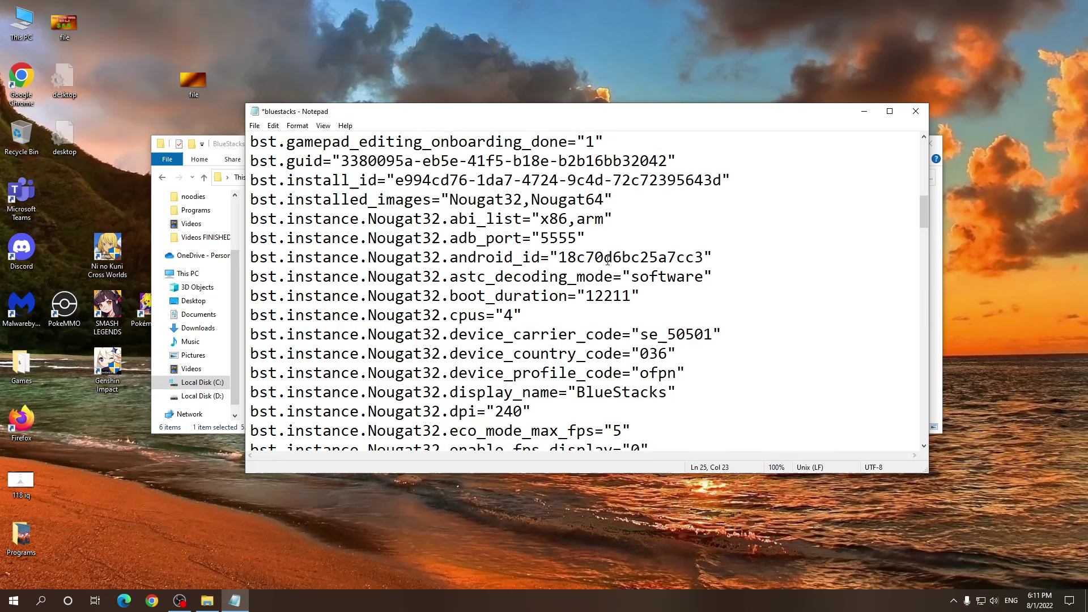
scroll(608, 261, "up", 1)
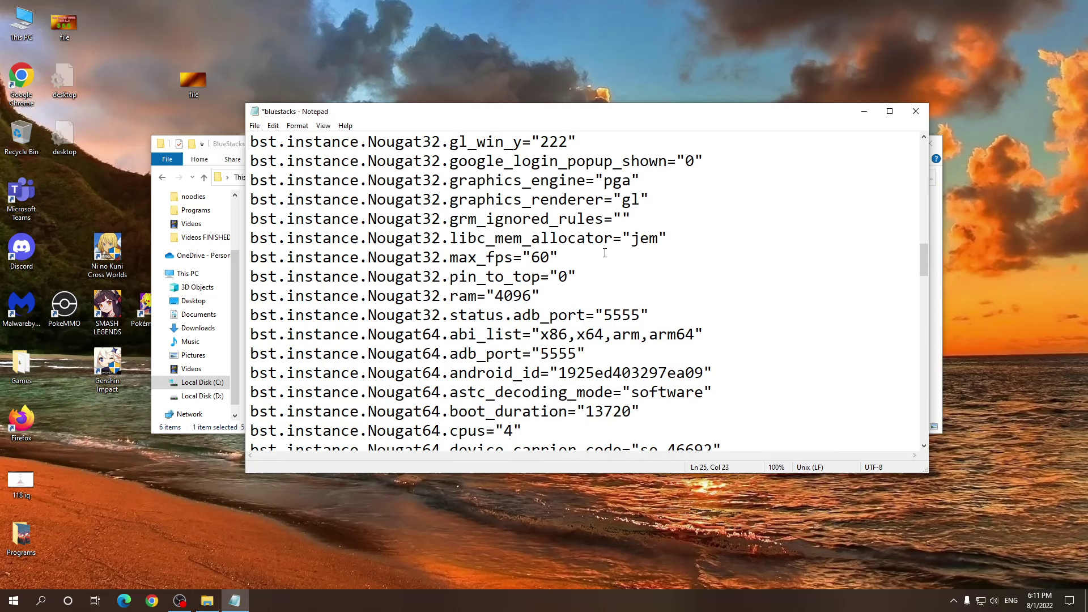
key("ctrl+f")
left_click(451, 228)
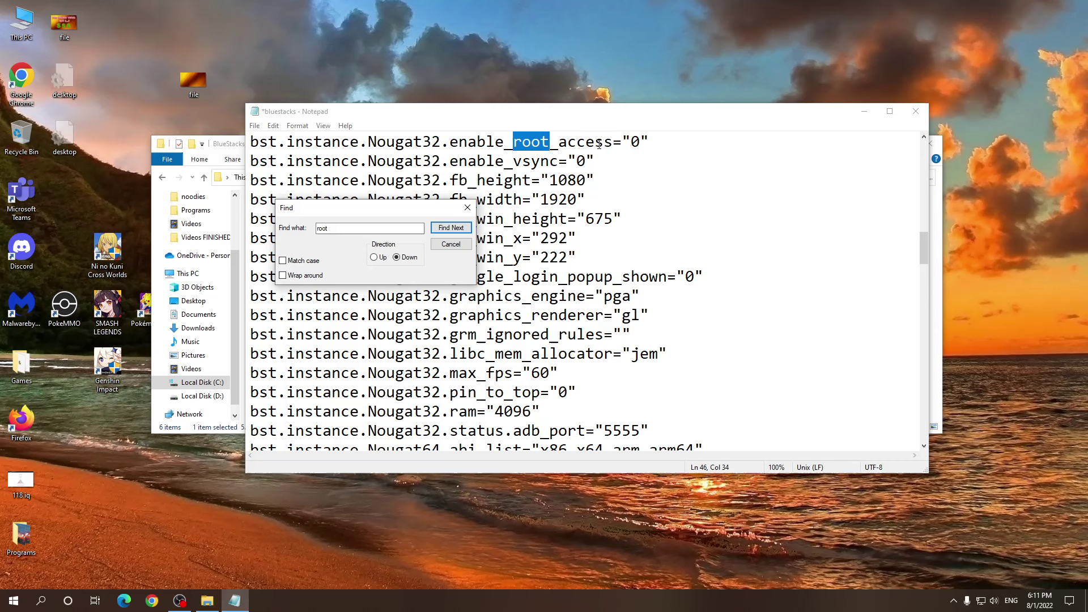
left_click(637, 142)
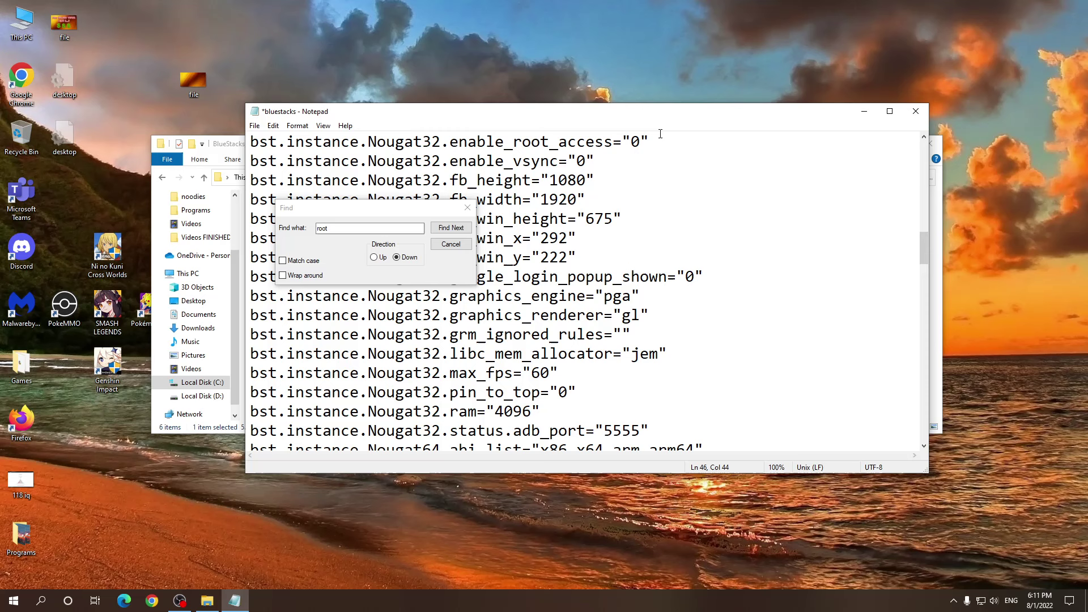
key("BackSpace")
type("1")
Set bst.instance.Nougat64.enable_root_access to "1", check for further "root" entries, and end the search.
left_click(445, 231)
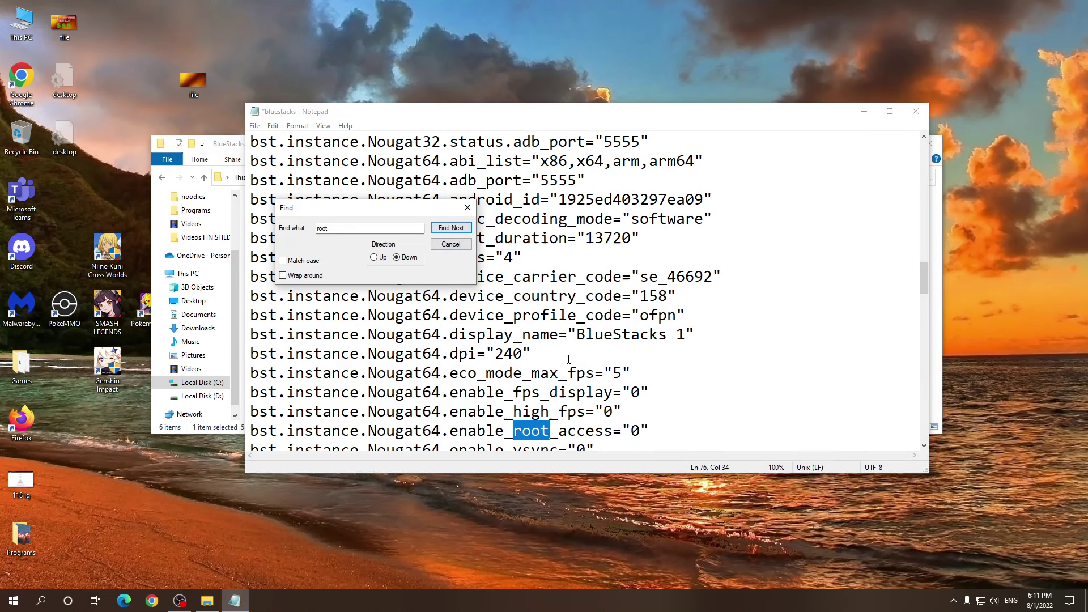
left_click(640, 430)
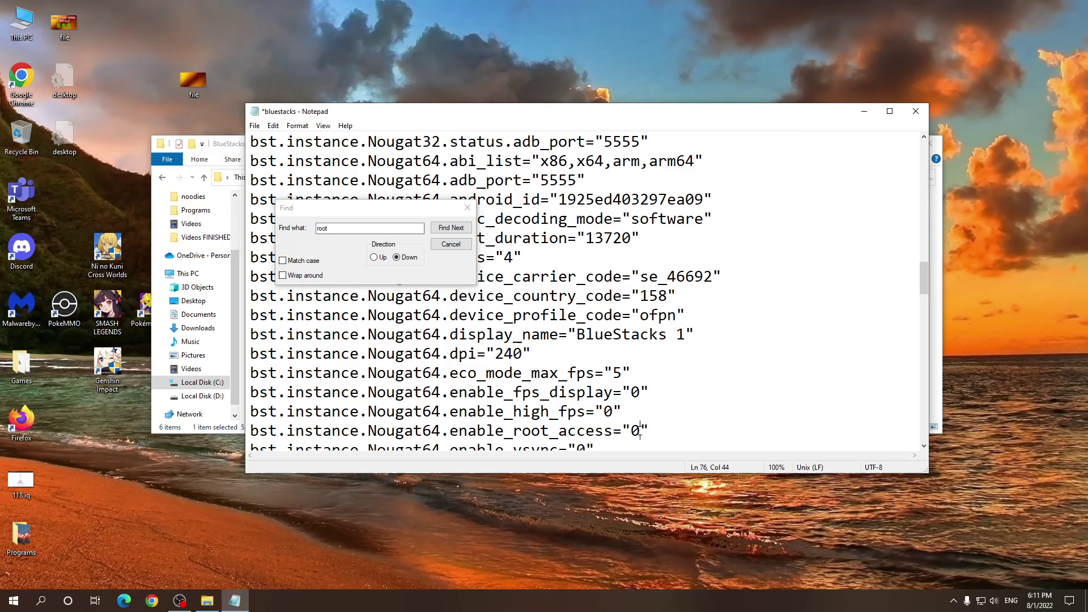
key("BackSpace")
type("1")
left_click(444, 229)
left_click(577, 339)
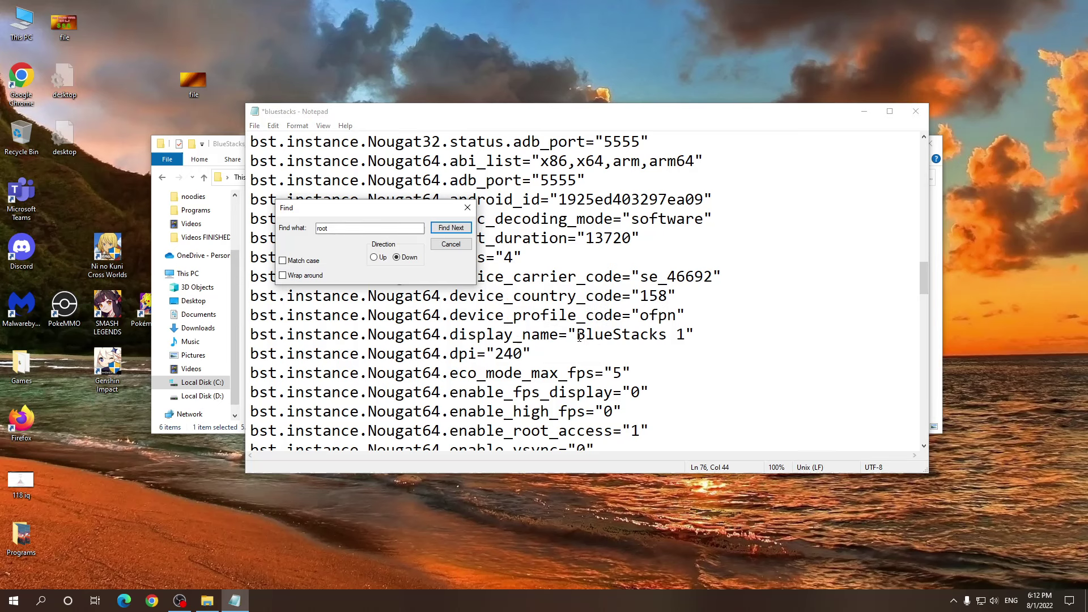
left_click(468, 208)
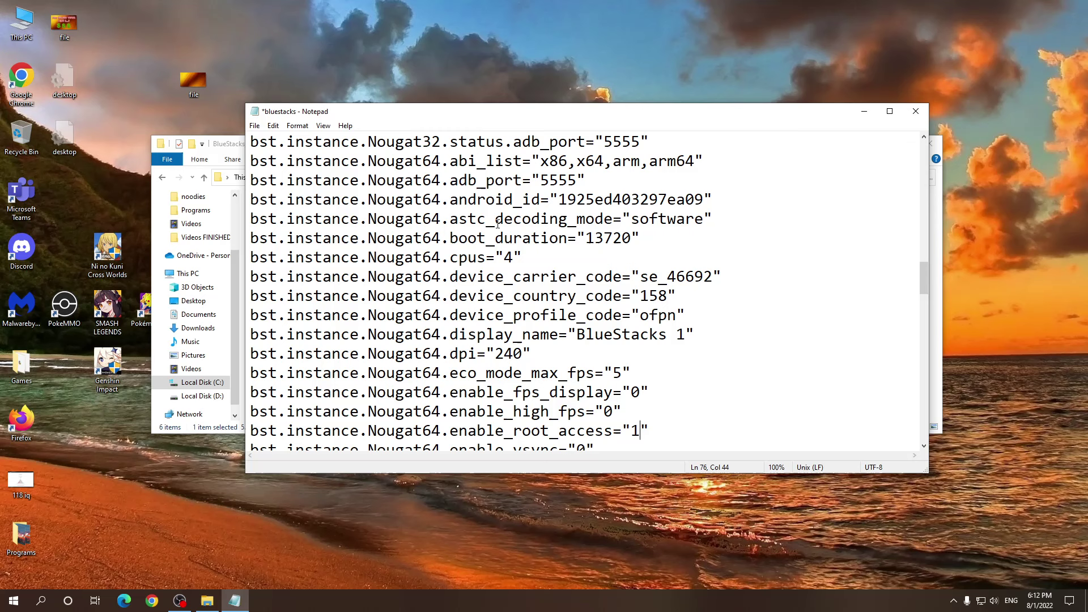
scroll(704, 317, "up", 10)
scroll(704, 316, "up", 15)
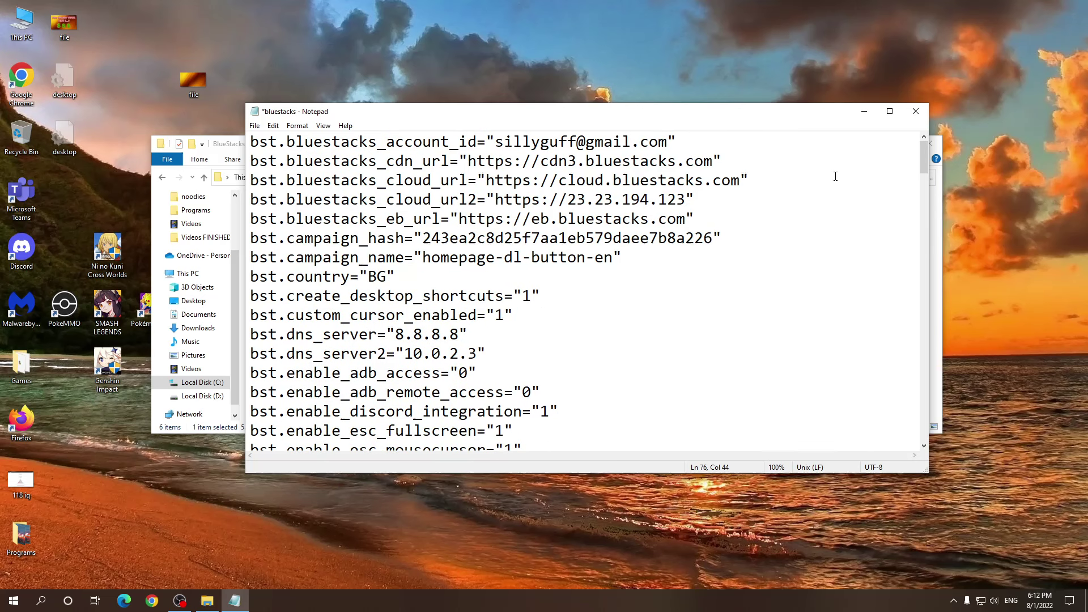
Close bluestacks.conf in Notepad with its changes saved, and set the file's attribute to Read-only.
left_click(916, 111)
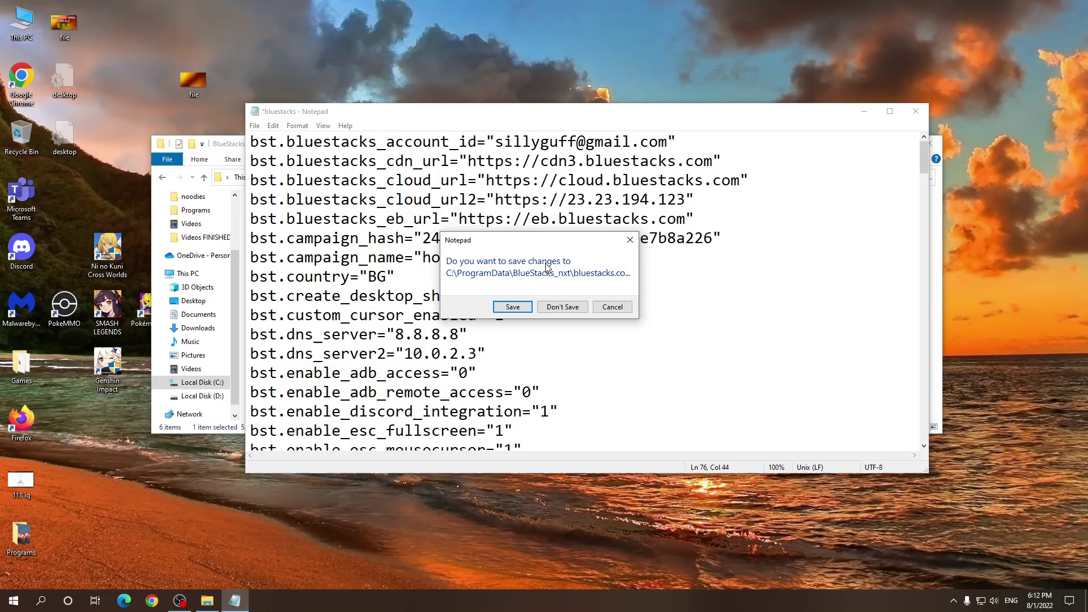
left_click(513, 307)
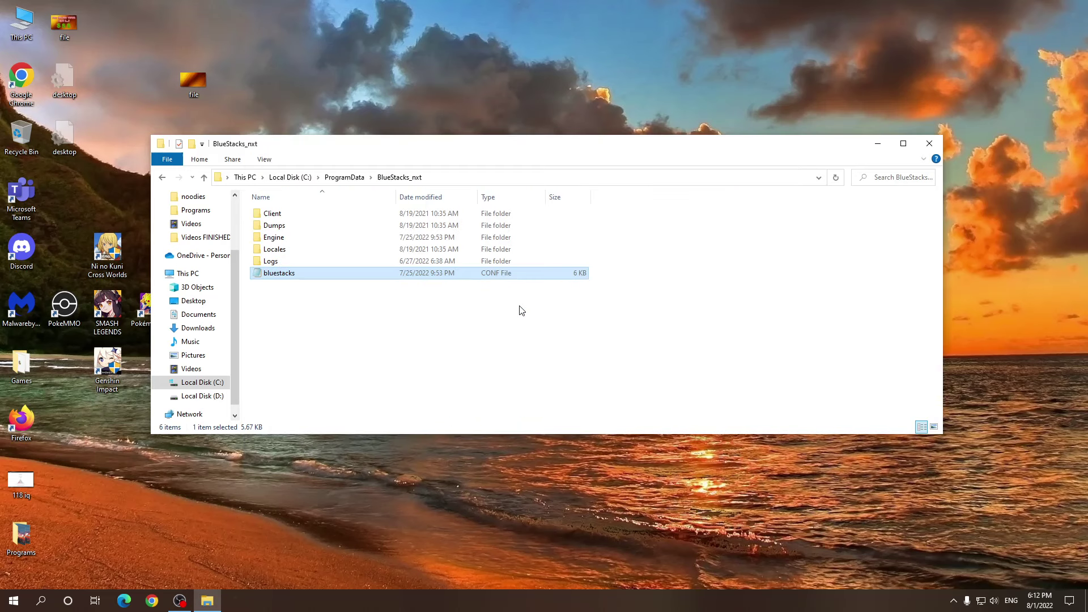
right_click(290, 275)
left_click(353, 521)
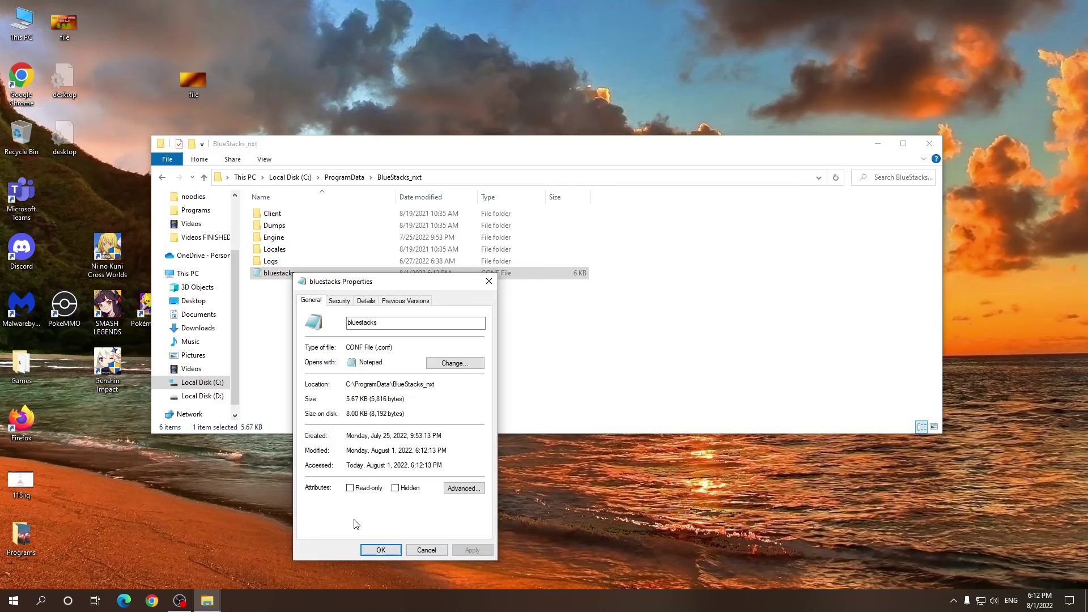
left_click(363, 491)
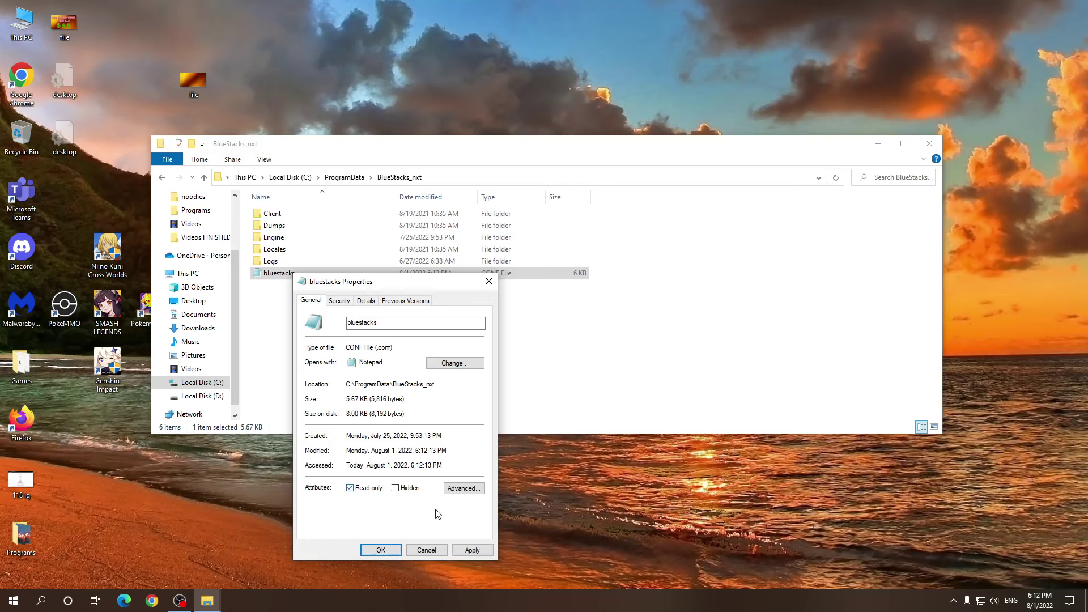
left_click(472, 551)
left_click(375, 552)
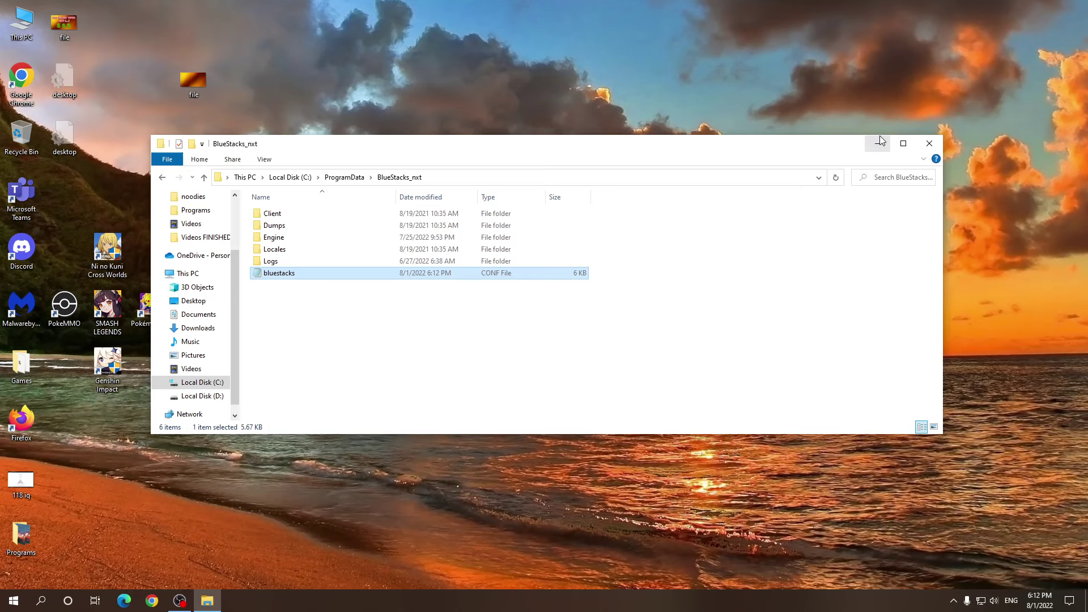
Search Windows for "blu" and launch BlueStacks 5.
left_click(53, 594)
type("blu")
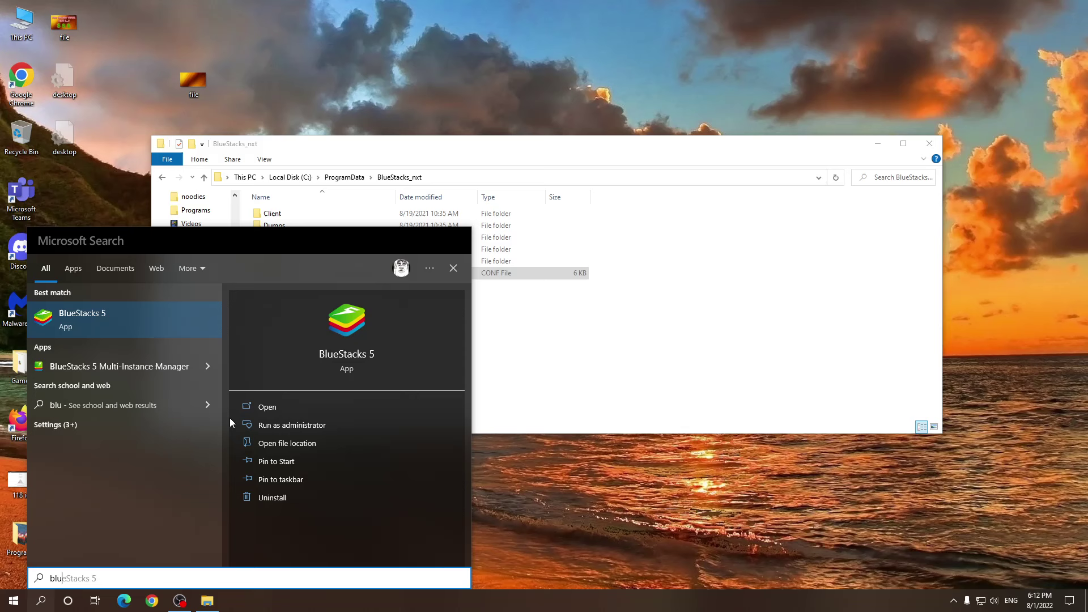
key("Return")
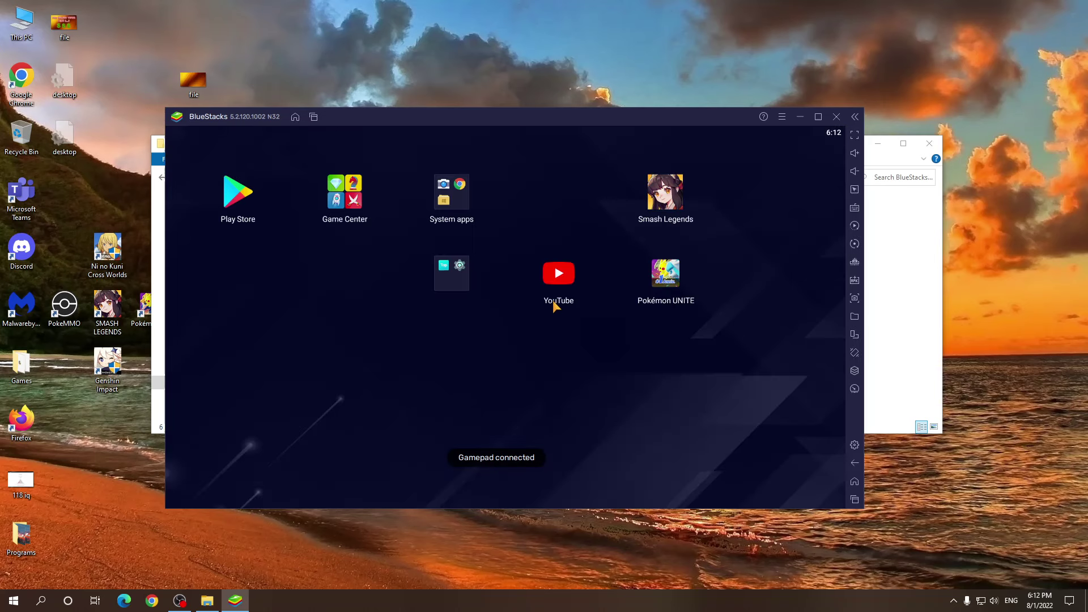
Search the Play Store in BlueStacks for "root checker" and install the Root Checker app.
left_click(243, 195)
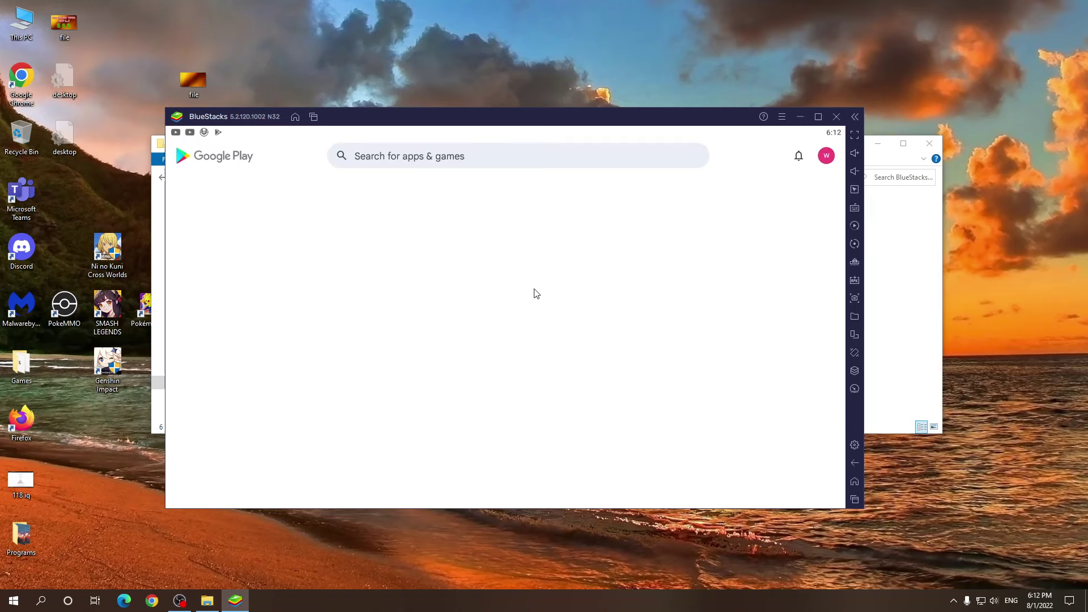
left_click(411, 162)
type("root checker")
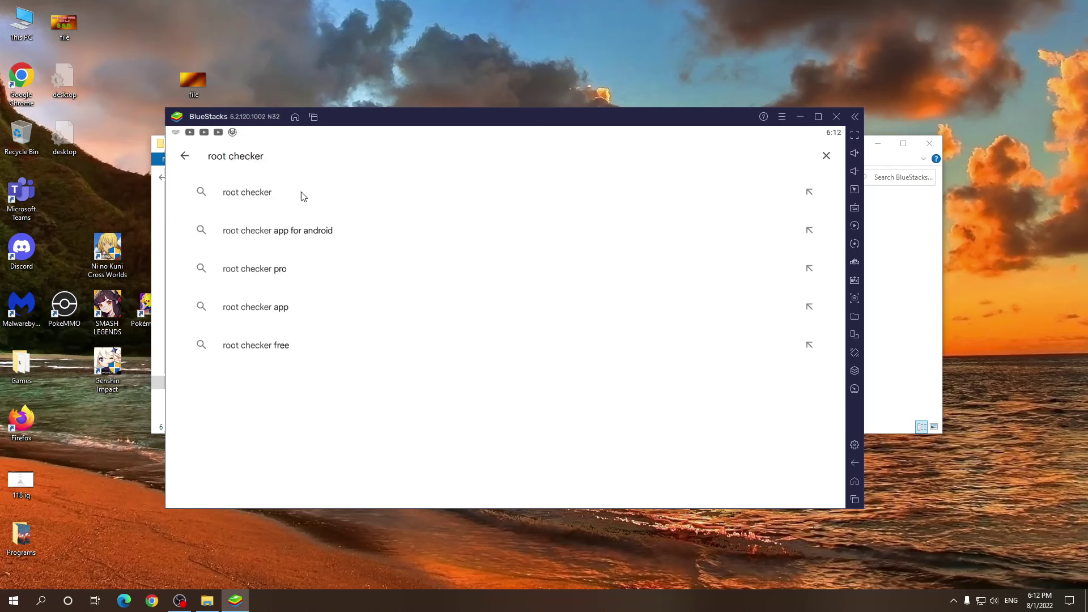
left_click(302, 194)
left_click(758, 243)
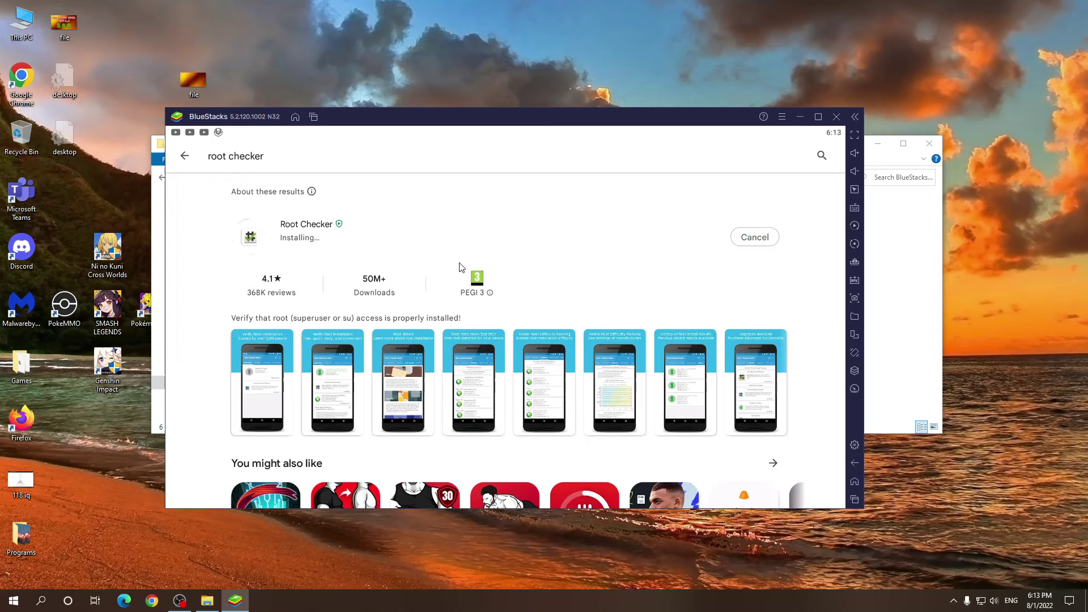
Open Root Checker, agree to its disclaimer, get past the introduction, and verify the emulated device's root status.
left_click(752, 249)
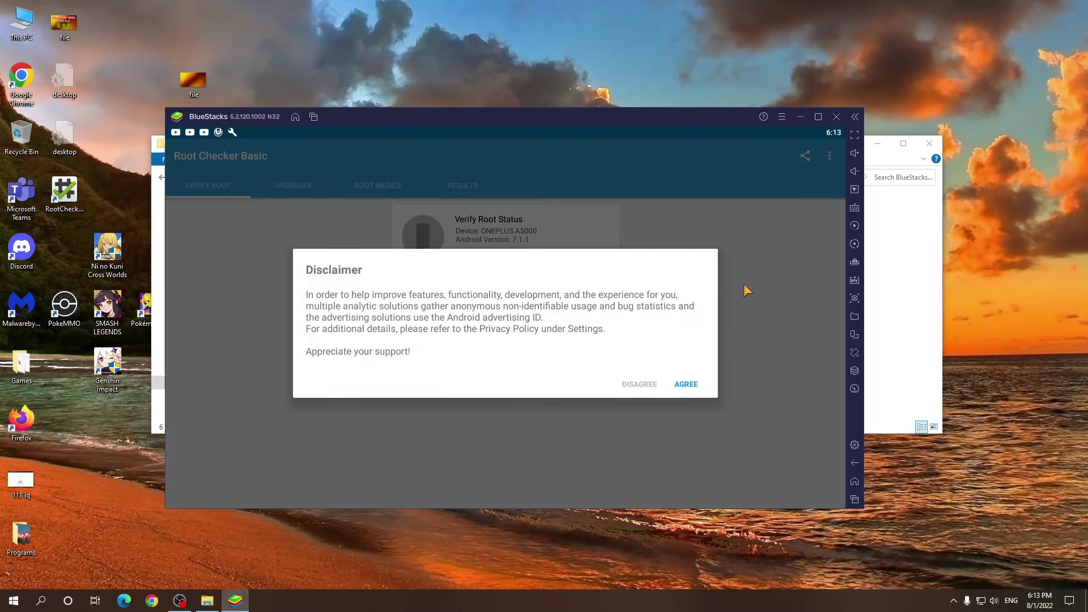
left_click(686, 385)
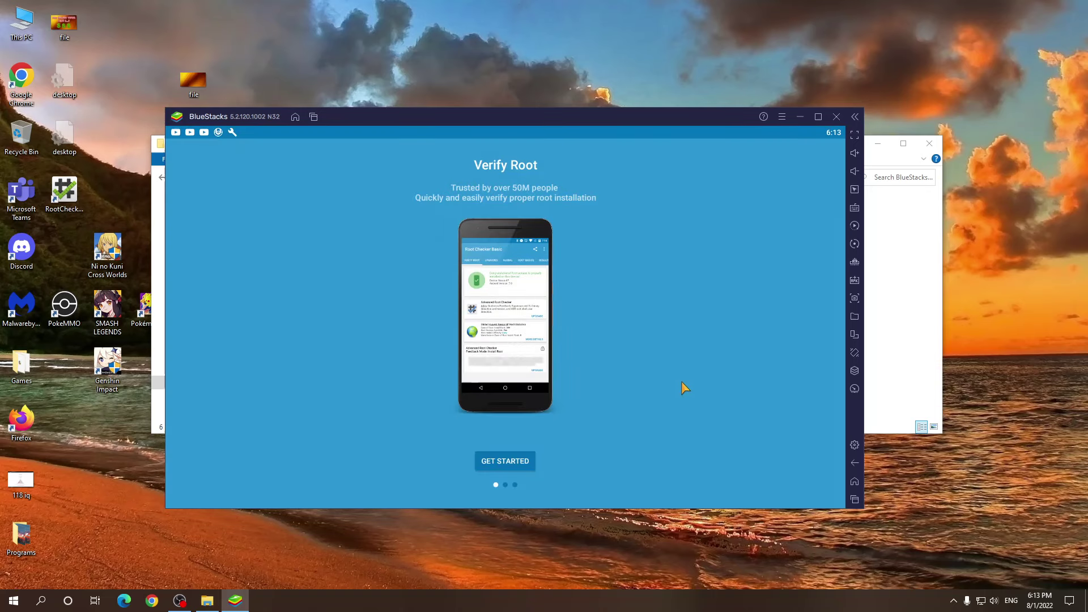
left_click(508, 463)
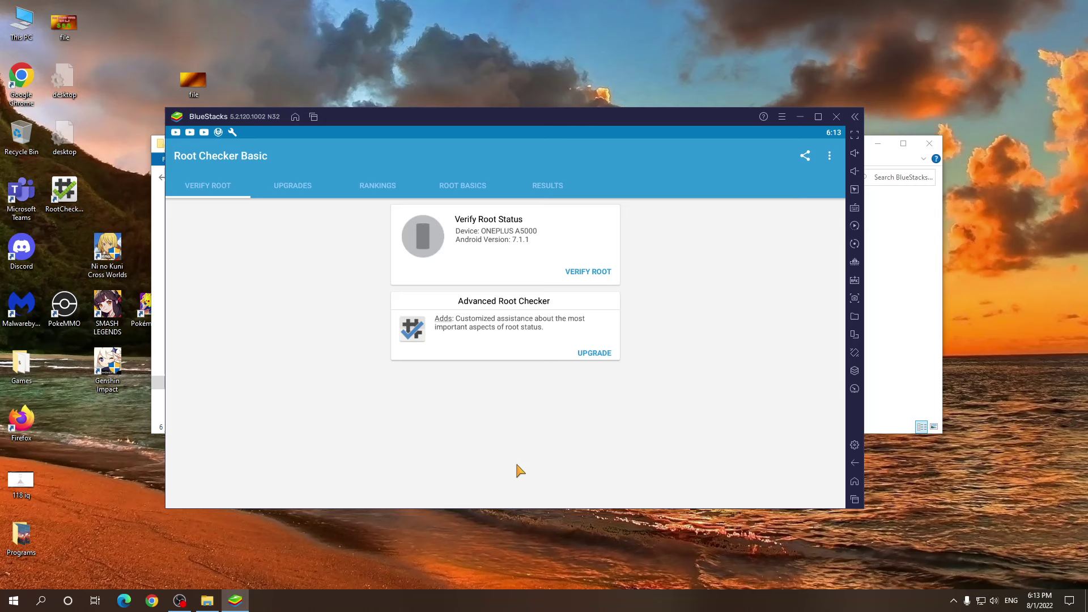
left_click(599, 275)
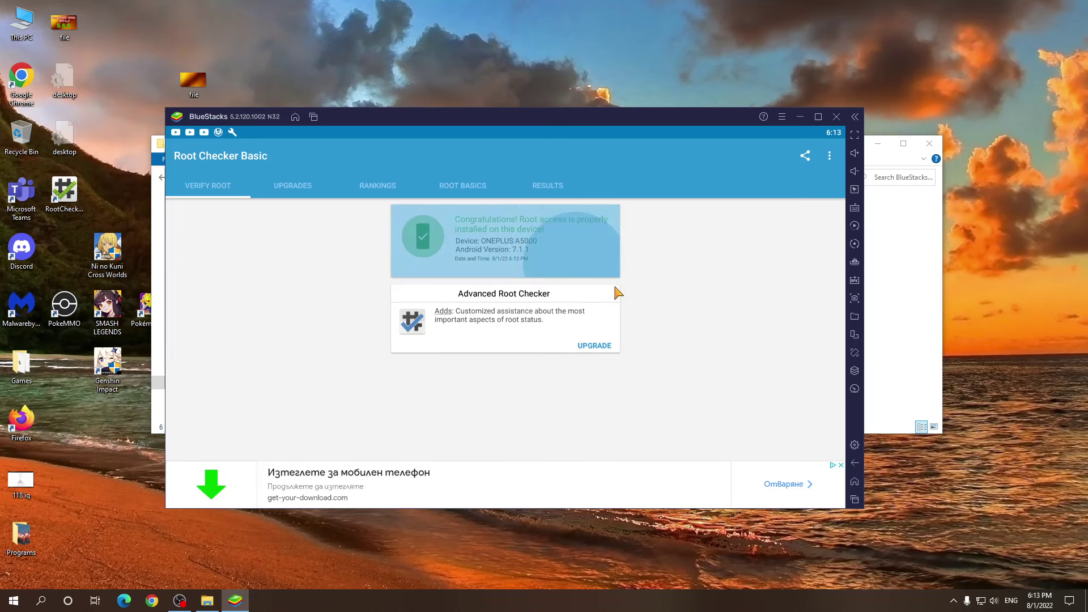